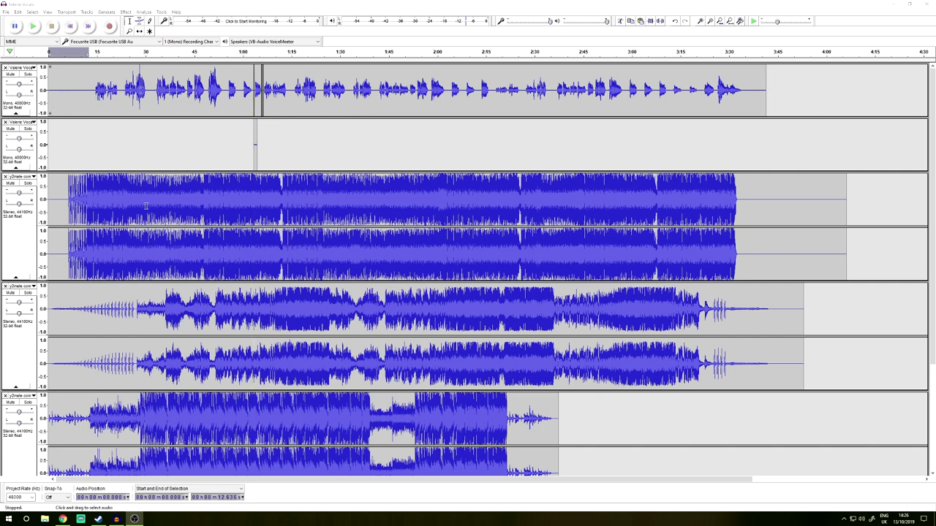
Step: Select and clear the vocal passage from about 0:13 to 2:39, then lower the first stereo track's gain
scroll(513, 356, "down", 5)
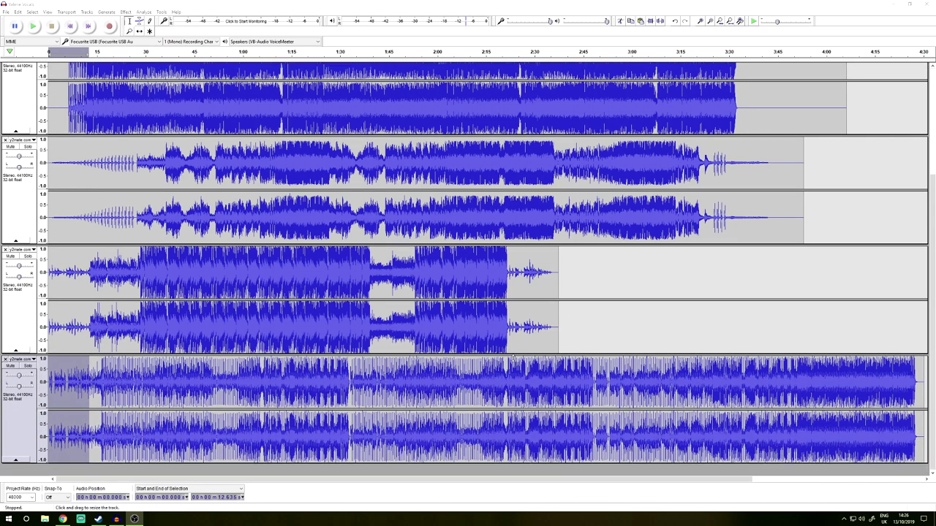
scroll(512, 357, "up", 5)
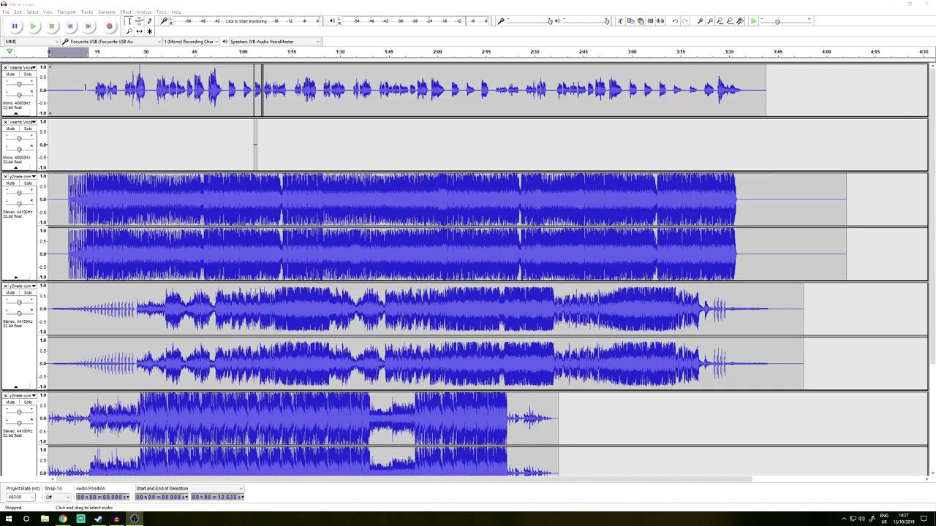
left_click_drag(91, 86, 550, 91)
scroll(545, 92, "down", 5)
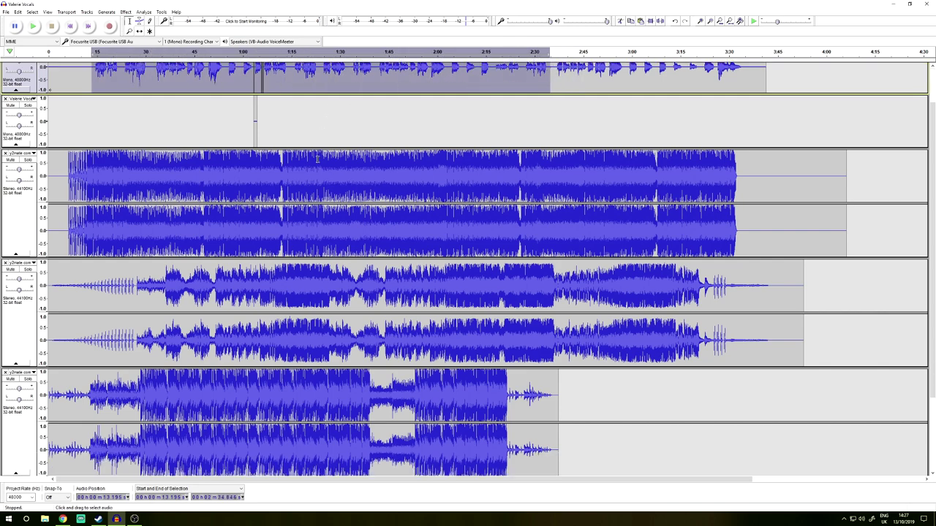
scroll(432, 81, "up", 5)
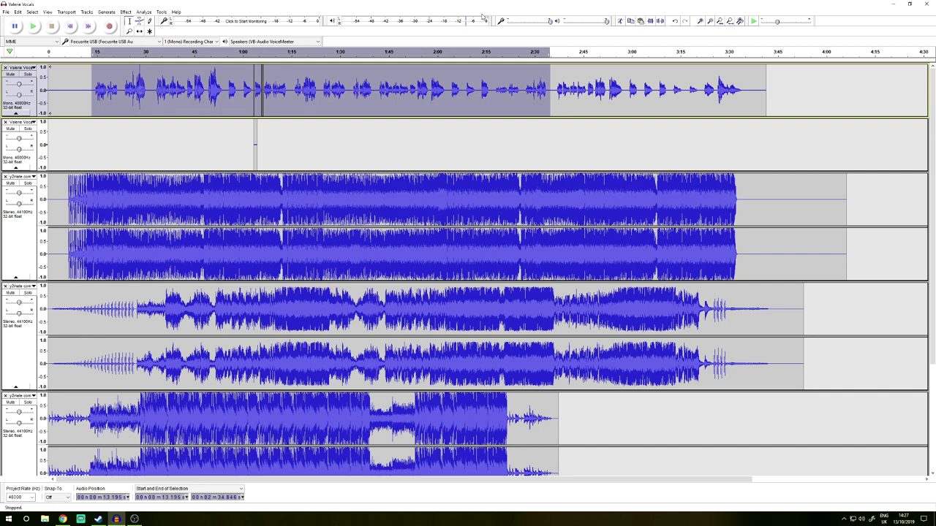
left_click(229, 151)
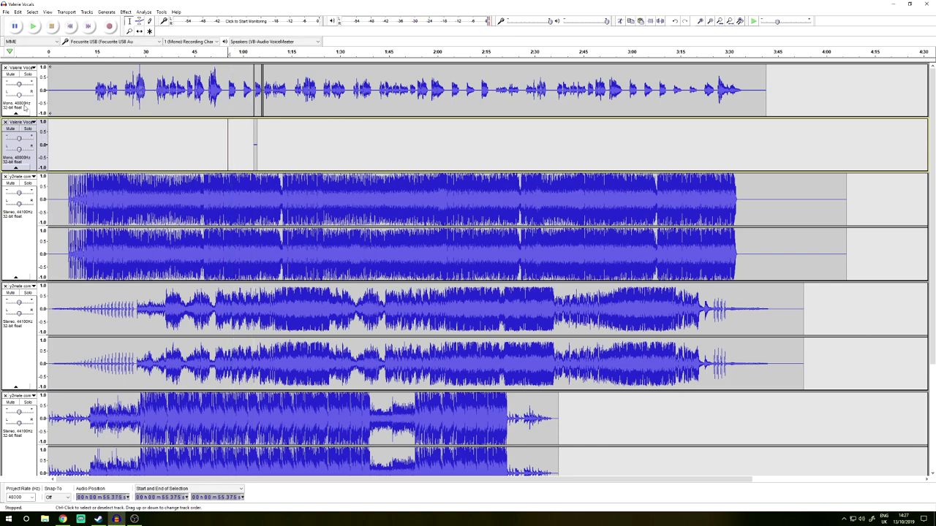
left_click_drag(20, 193, 13, 193)
Step: Lower the second stereo track to -18 dB, the third to -12 dB, and turn down the top Valerie Vocals track
left_click(20, 303)
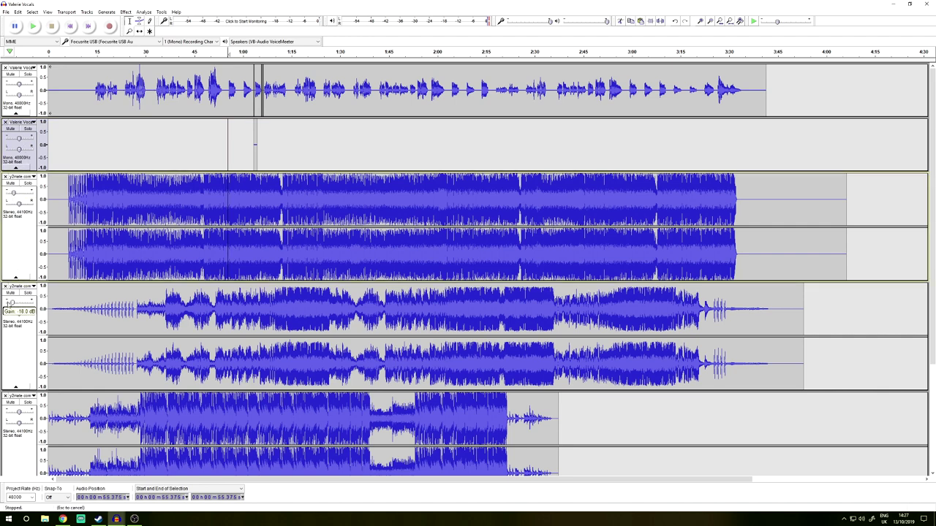
left_click_drag(9, 304, 9, 303)
scroll(19, 424, "down", 2)
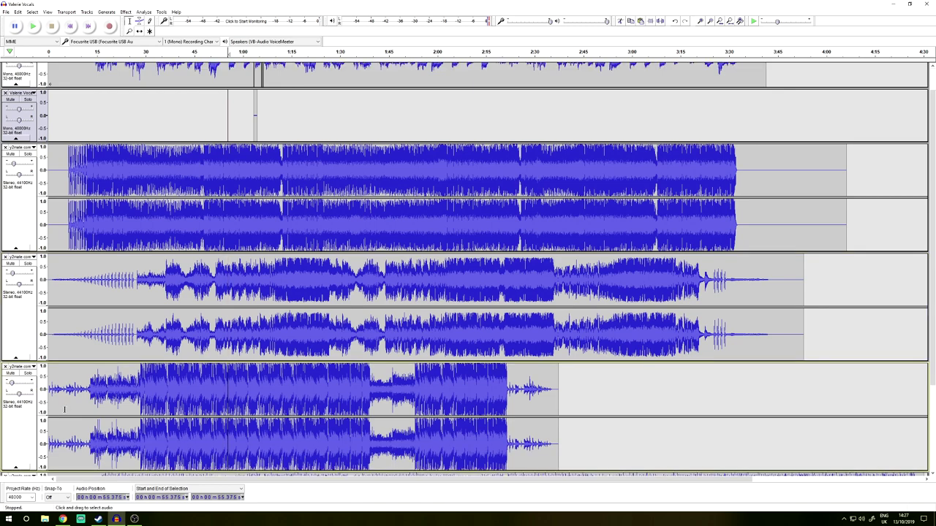
left_click_drag(22, 469, 6, 475)
scroll(19, 366, "down", 2)
scroll(30, 95, "up", 4)
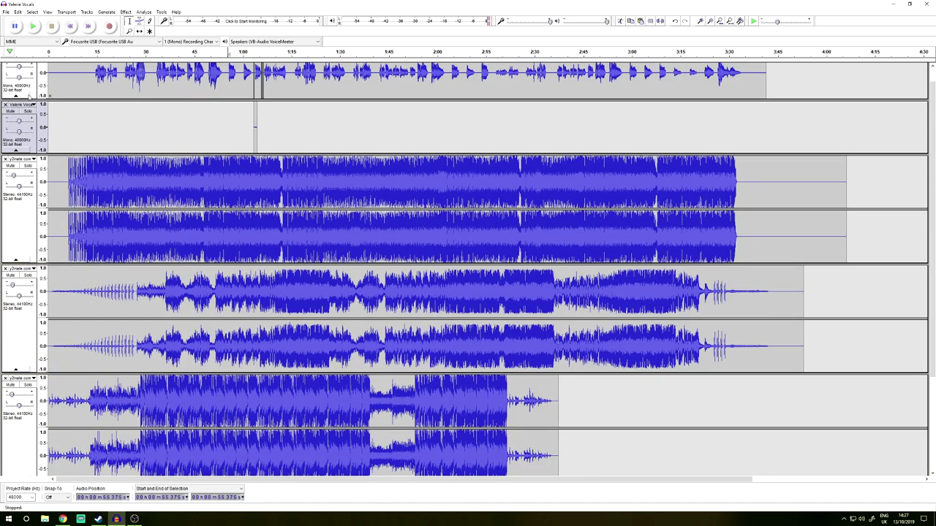
scroll(26, 89, "up", 1)
left_click_drag(19, 86, 13, 85)
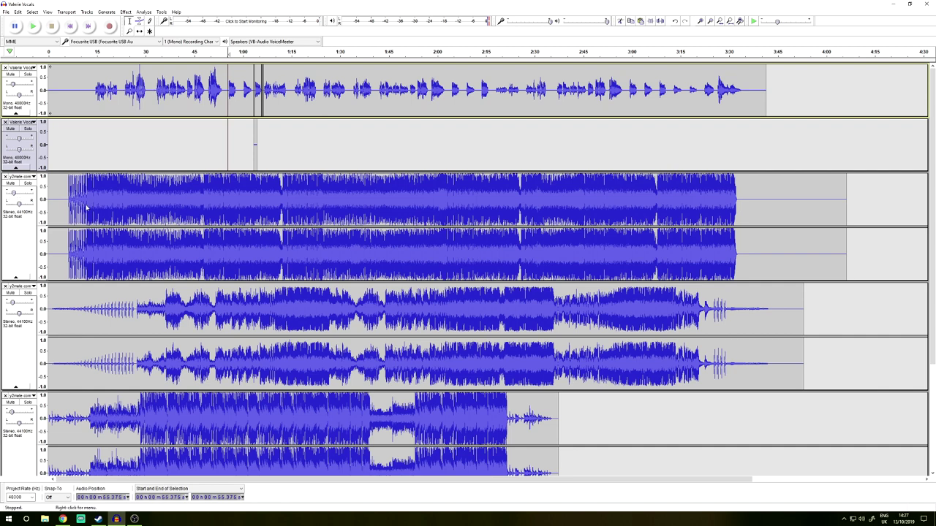
Step: Play the mix from about 44 s to check levels, then select the first stereo track
left_click(190, 199)
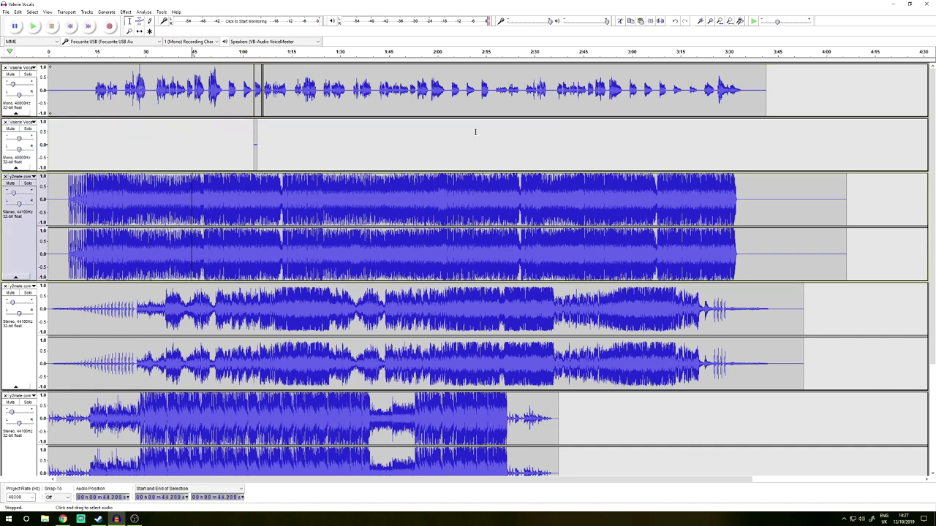
key("space")
key("space")
key("space")
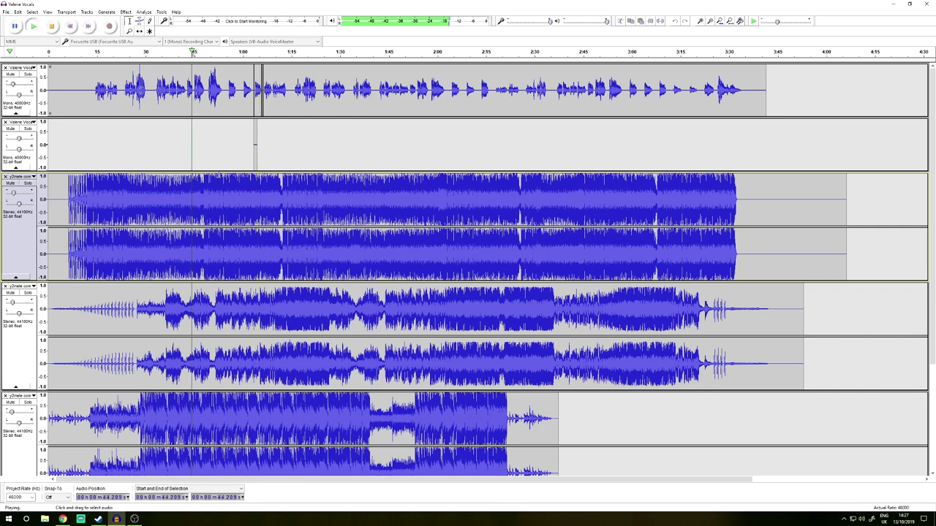
key("space")
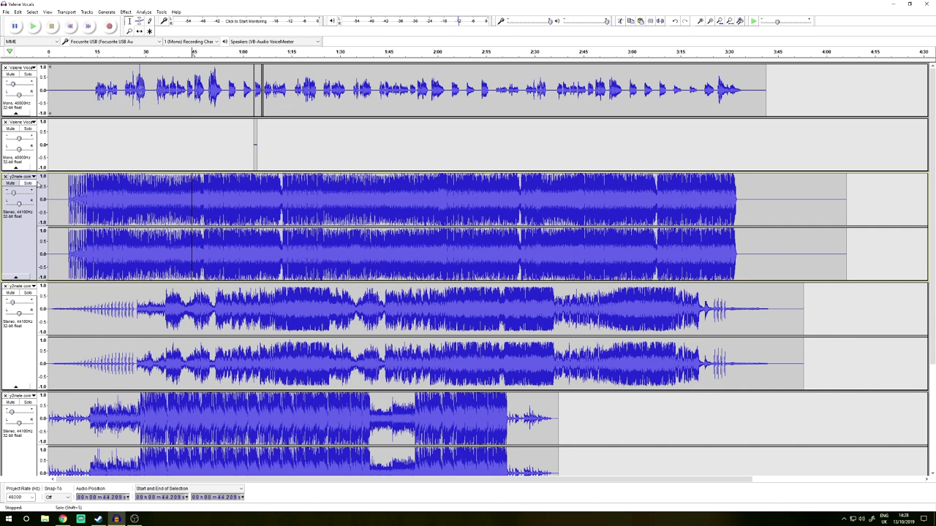
left_click(32, 219)
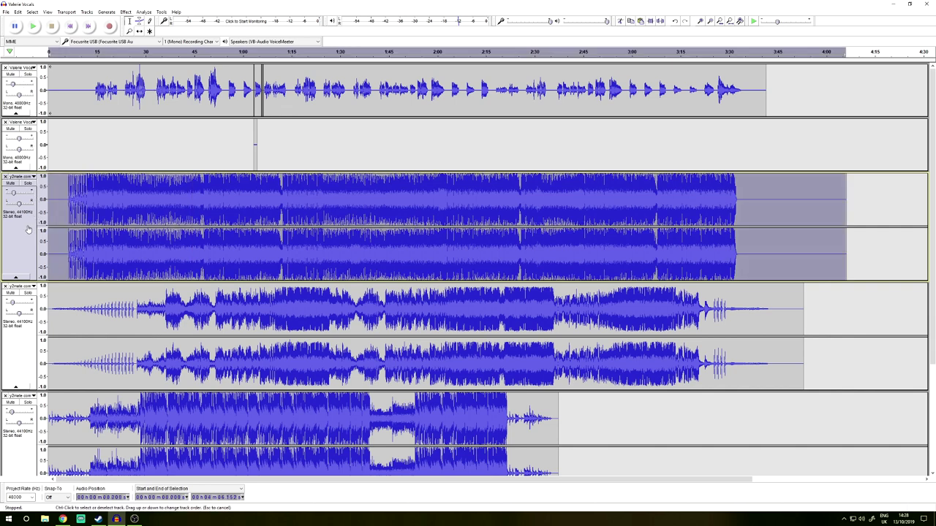
Step: Solo the first stereo track and audition it from 43.758 s
left_click(29, 183)
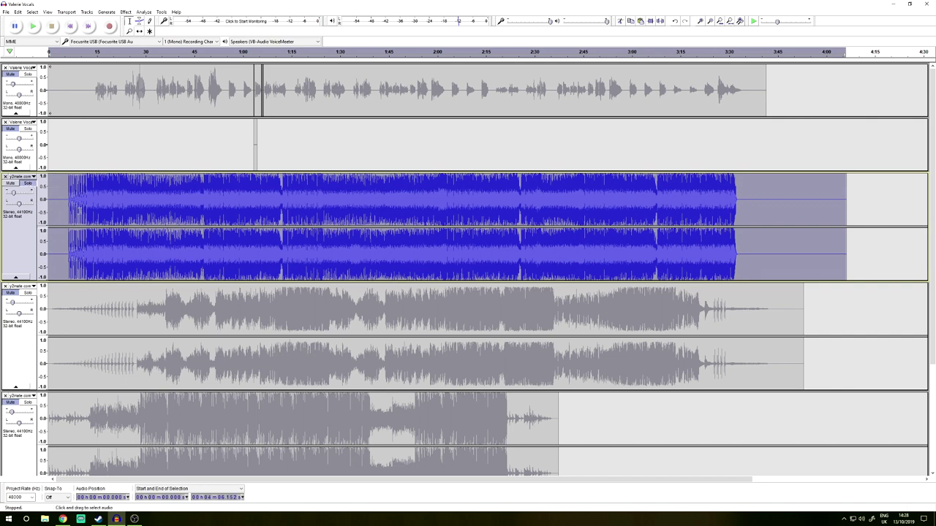
left_click(190, 197)
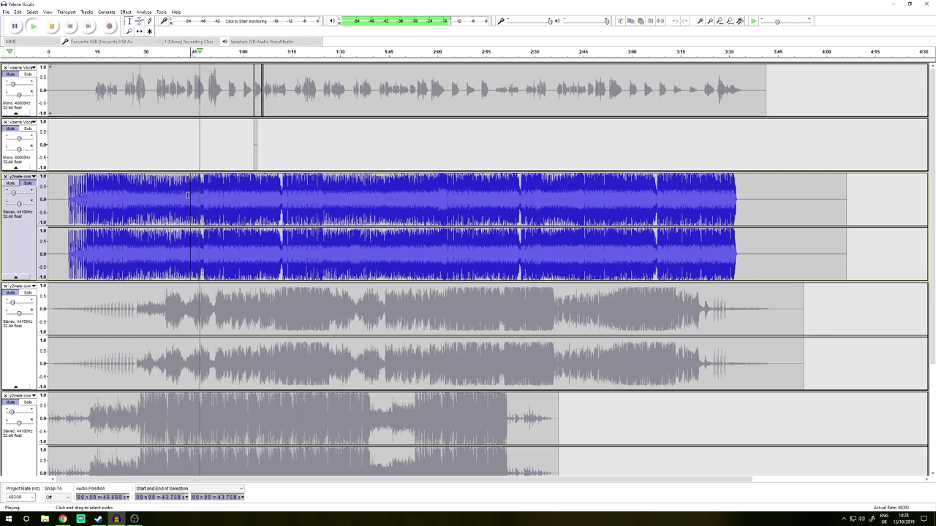
key("space")
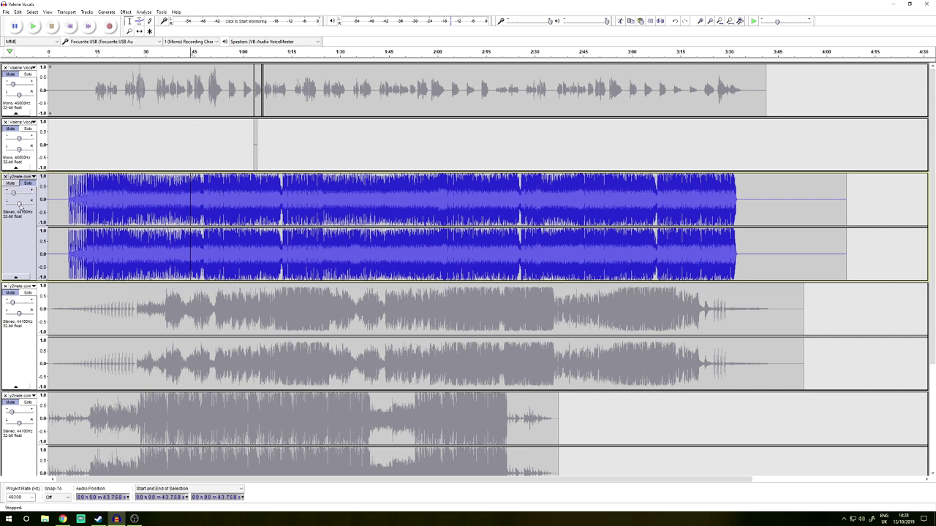
Step: Pan the first stereo track 10% left and preview the soloed result
left_click_drag(19, 203, 4, 201)
key("space")
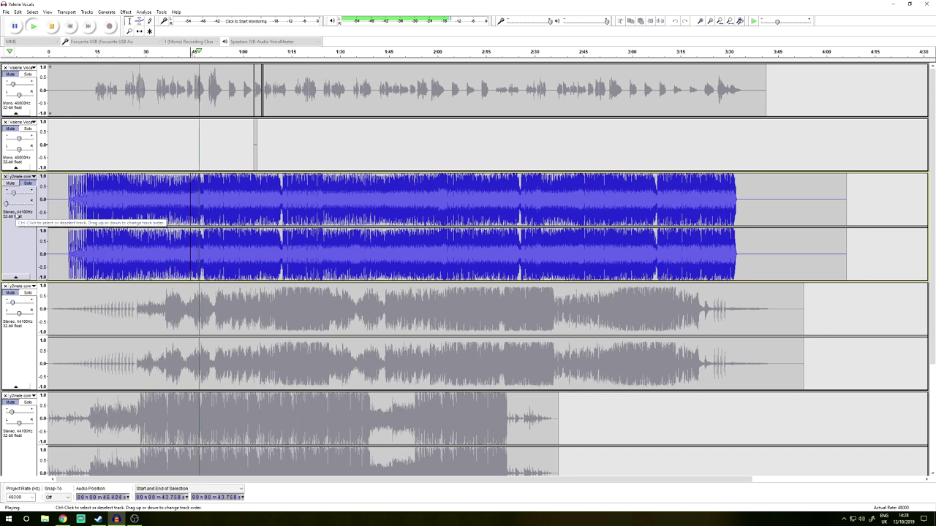
key("space")
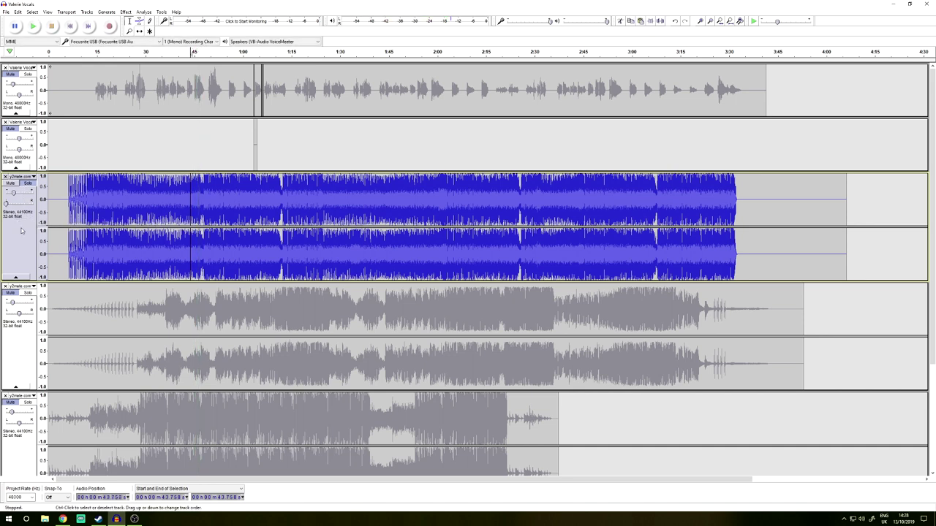
Step: Move the solo from the first to the second stereo track and preview it from about 0:43
left_click(28, 184)
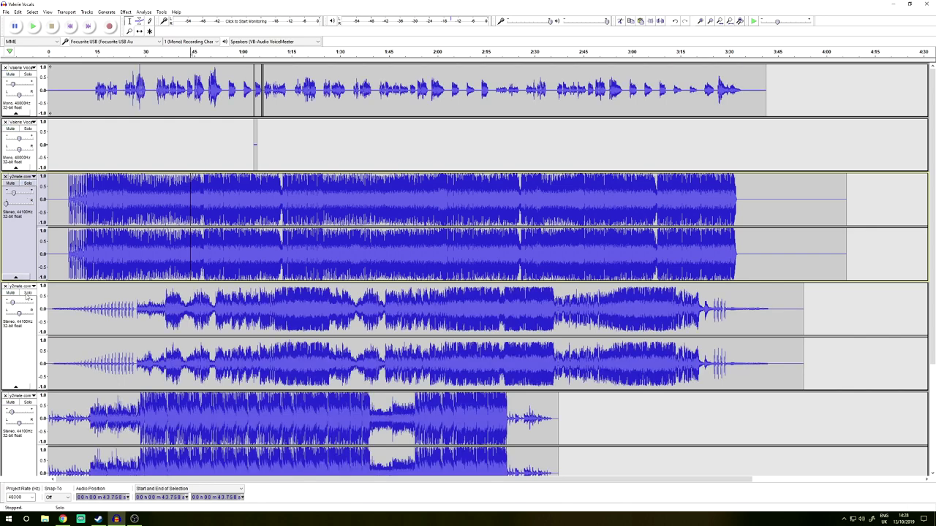
left_click(28, 293)
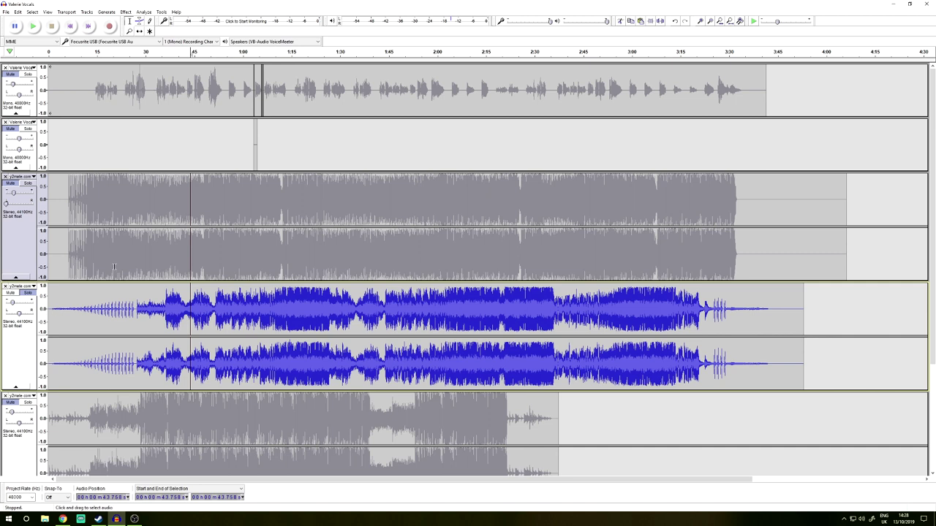
key("space")
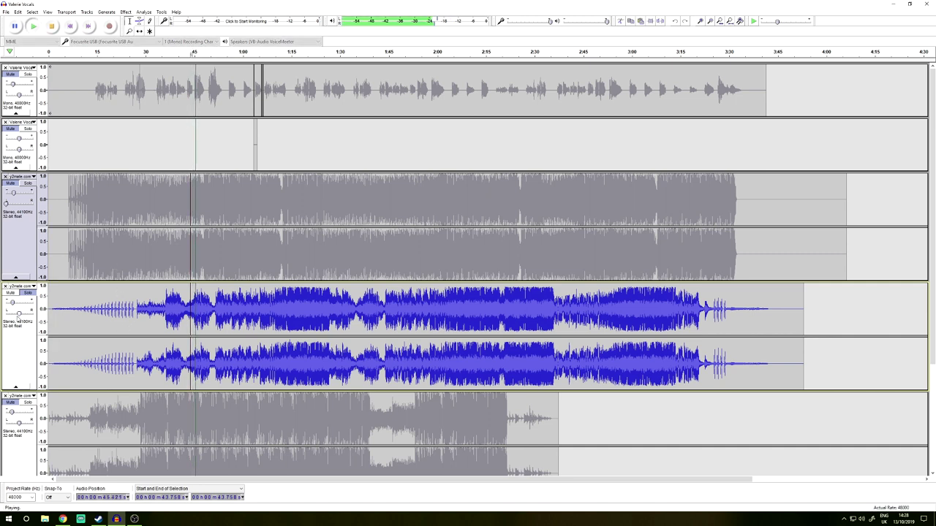
key("space")
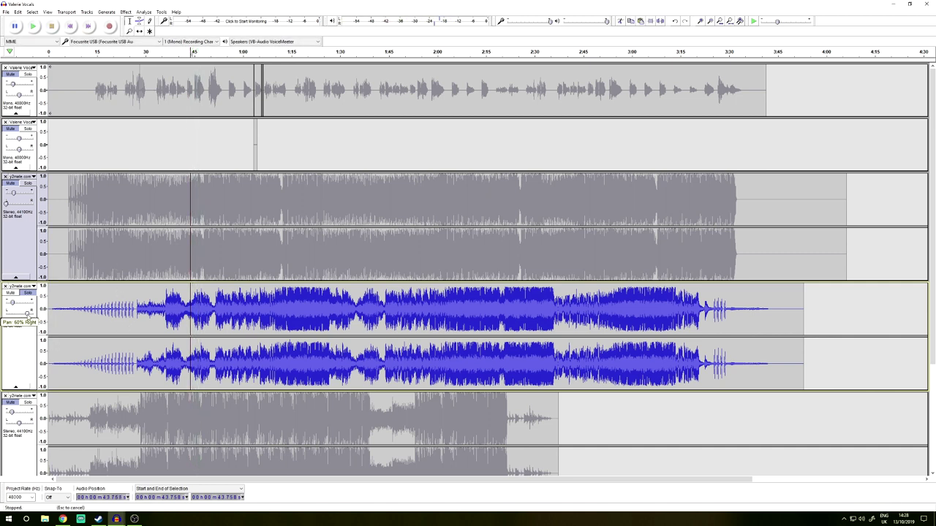
key("space")
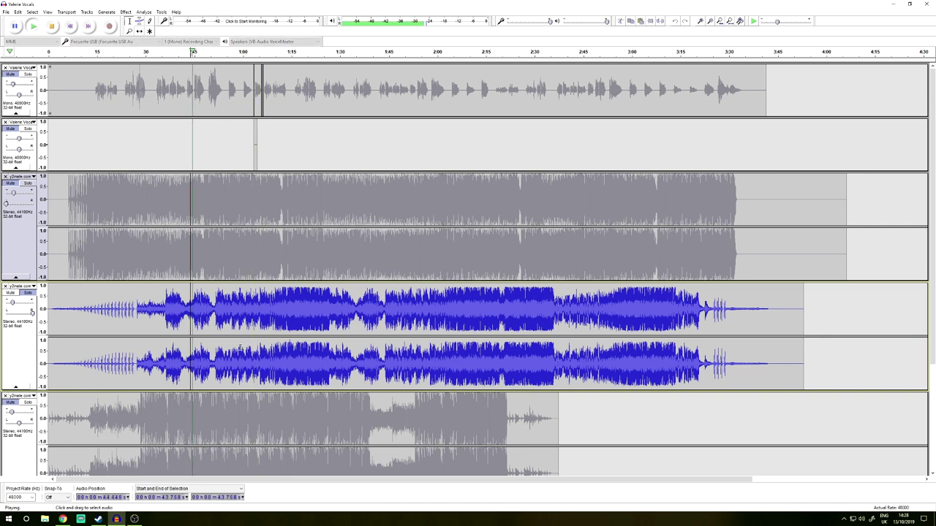
key("space")
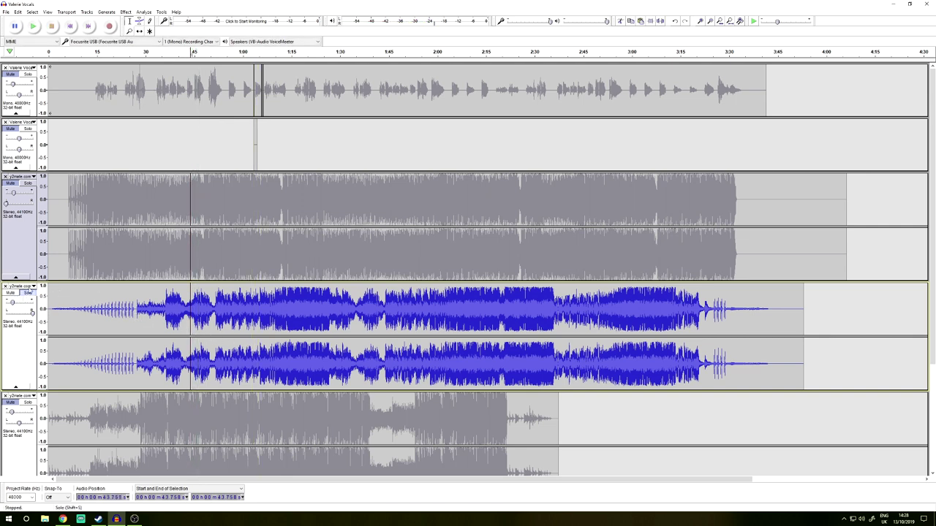
Step: Adjust the track selection so it includes the second stereo track
left_click(32, 192)
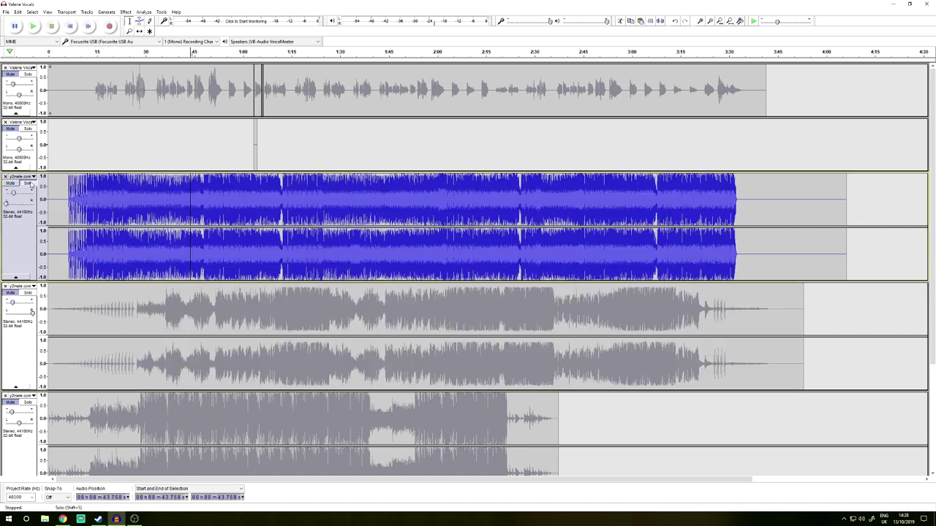
left_click(34, 297, "shift")
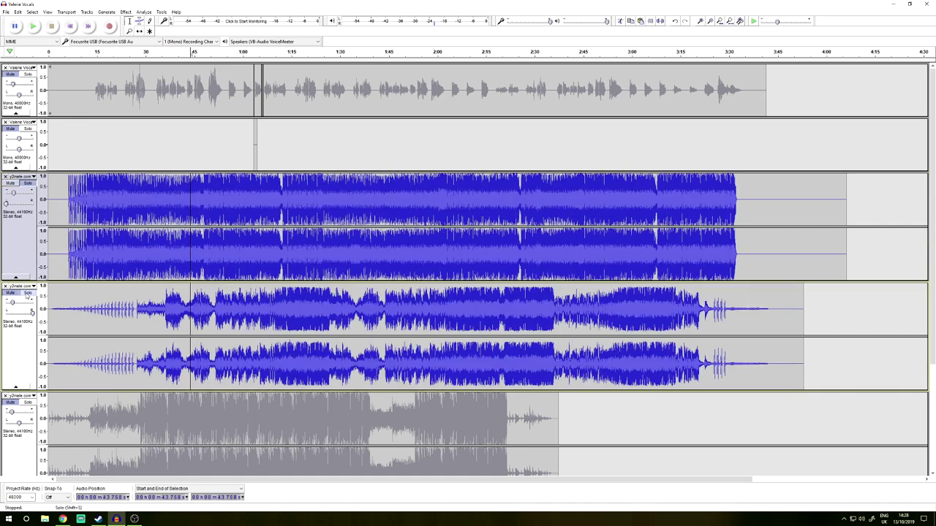
left_click(22, 299)
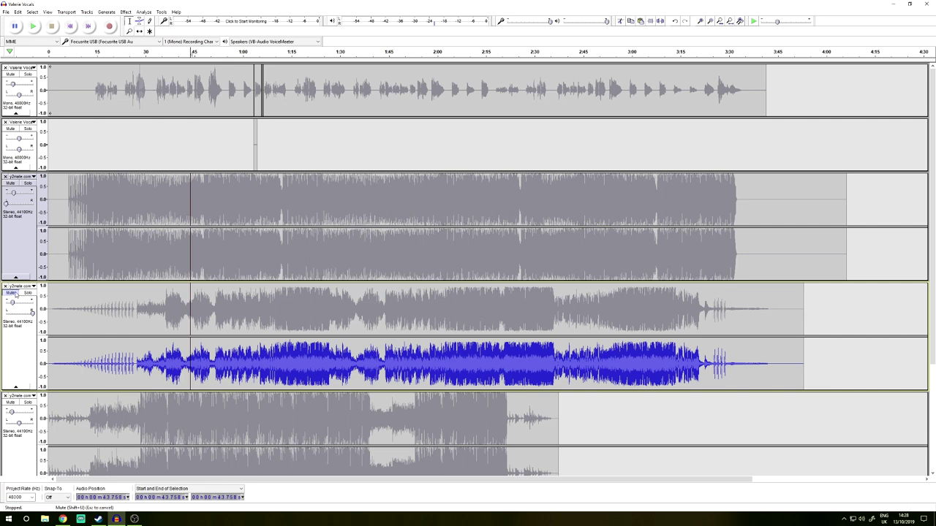
key("ctrl+a")
key("Up")
key("shift+Down")
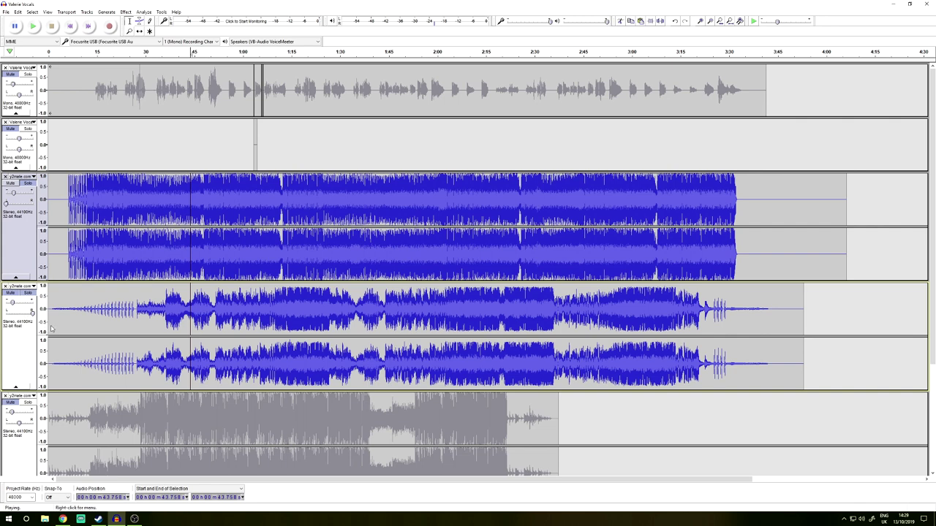
Step: Preview the mix and pan the second stereo track to 50% right
key("space")
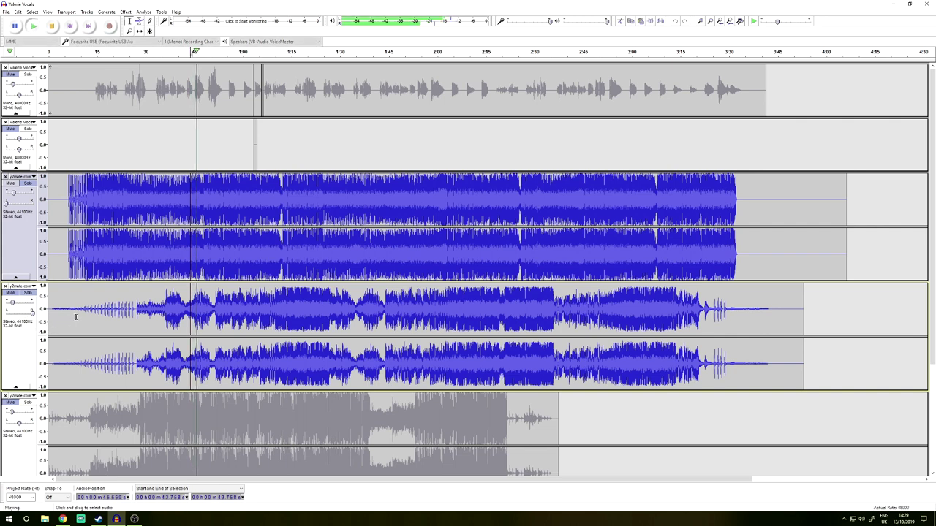
key("space")
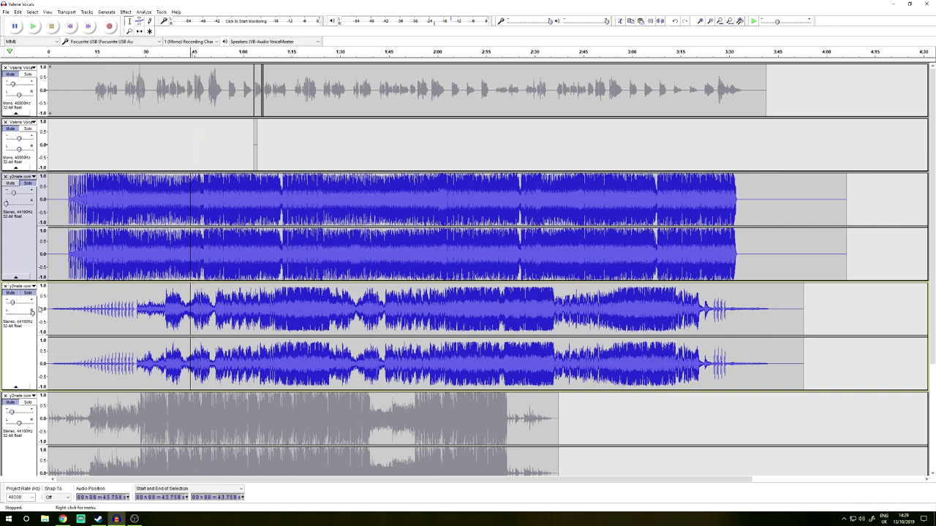
left_click_drag(26, 315, 28, 314)
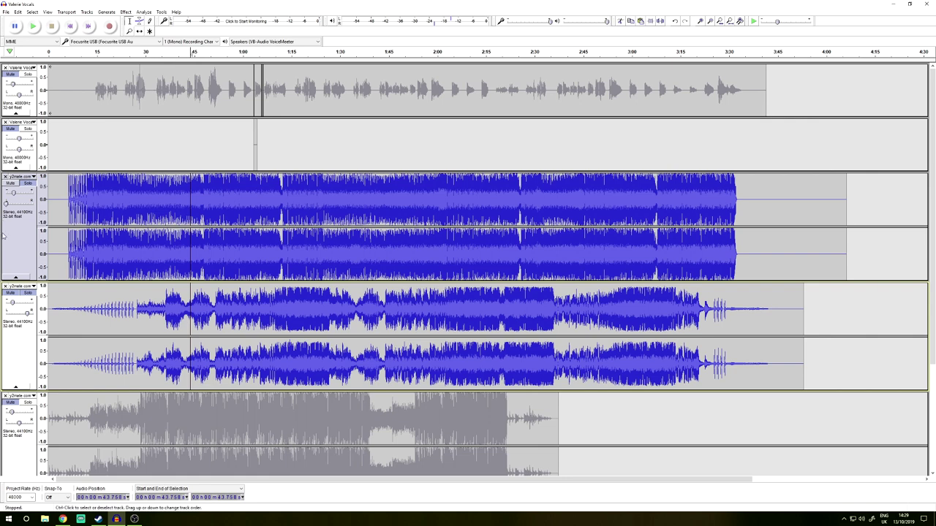
Step: Pan the first stereo track to 40% left and preview the new panning
left_click_drag(26, 314, 25, 314)
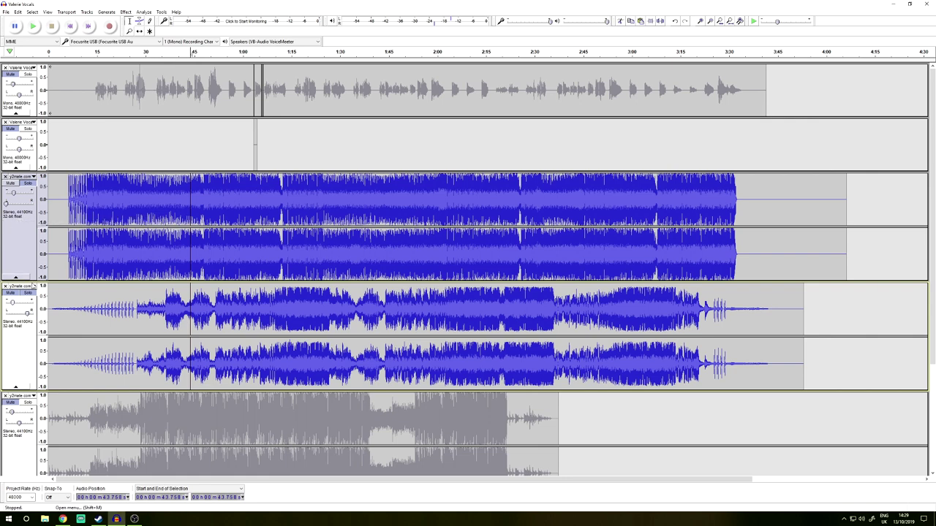
left_click_drag(7, 203, 7, 204)
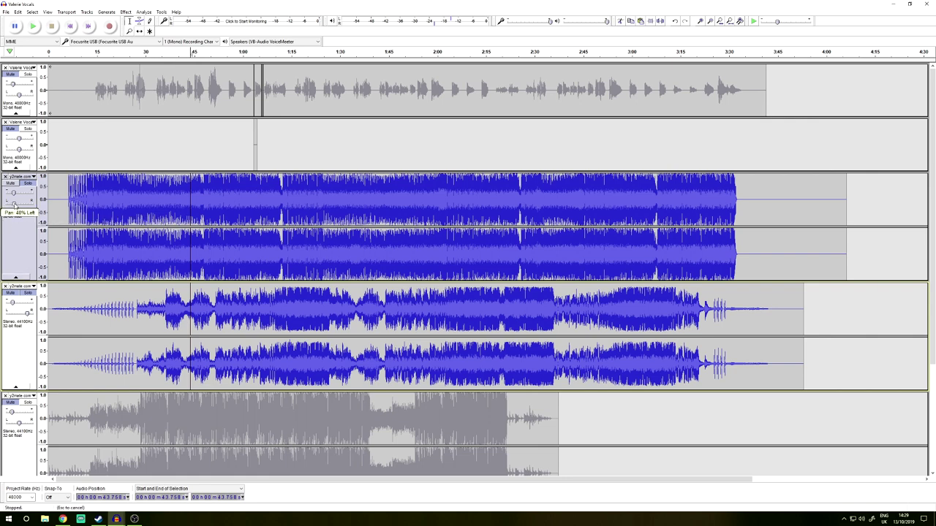
left_click_drag(13, 205, 13, 204)
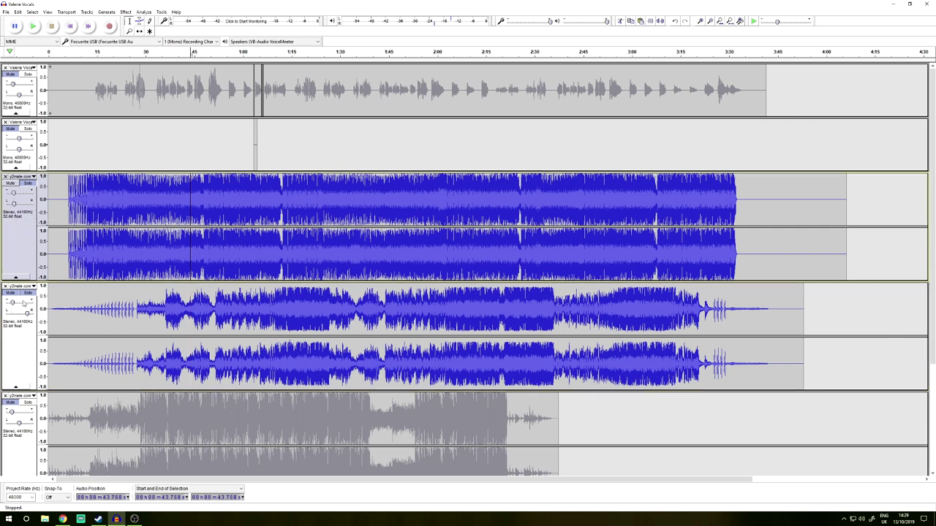
key("space")
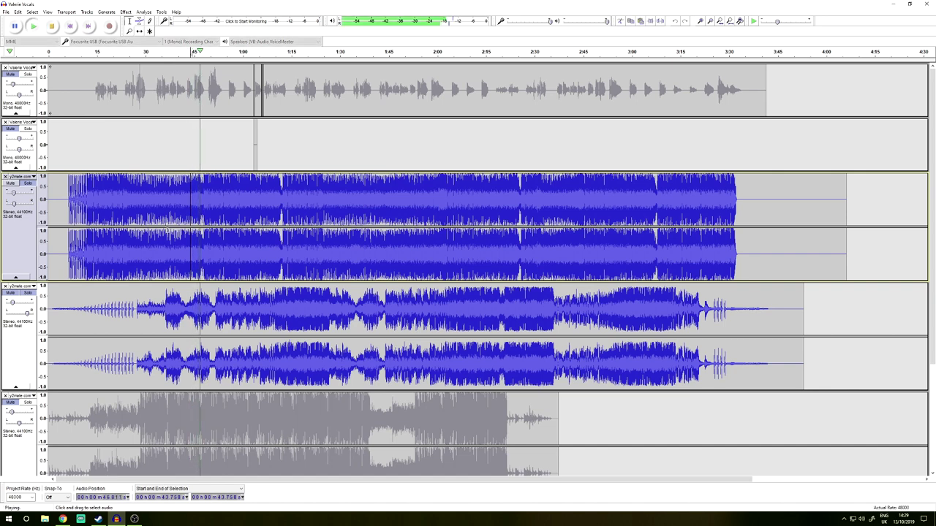
key("space")
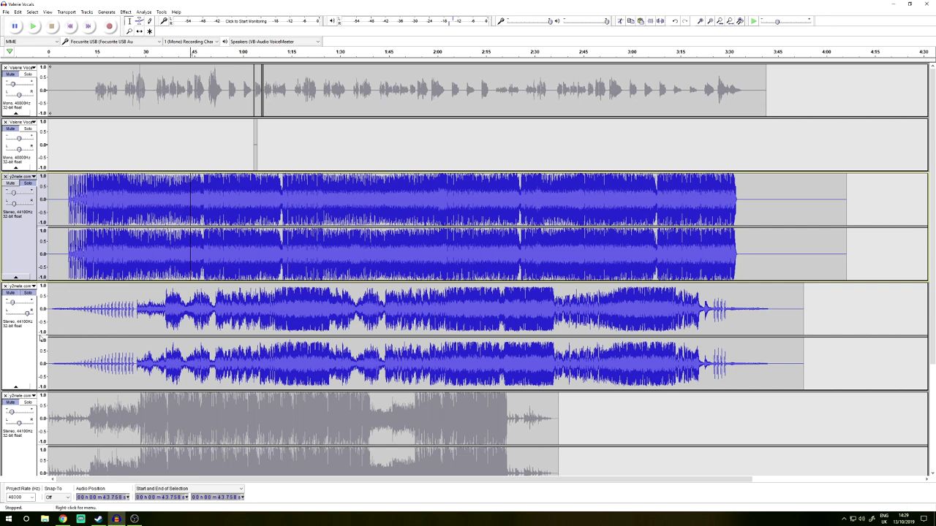
Step: Solo then unsolo the second stereo track so every track plays
left_click(29, 297)
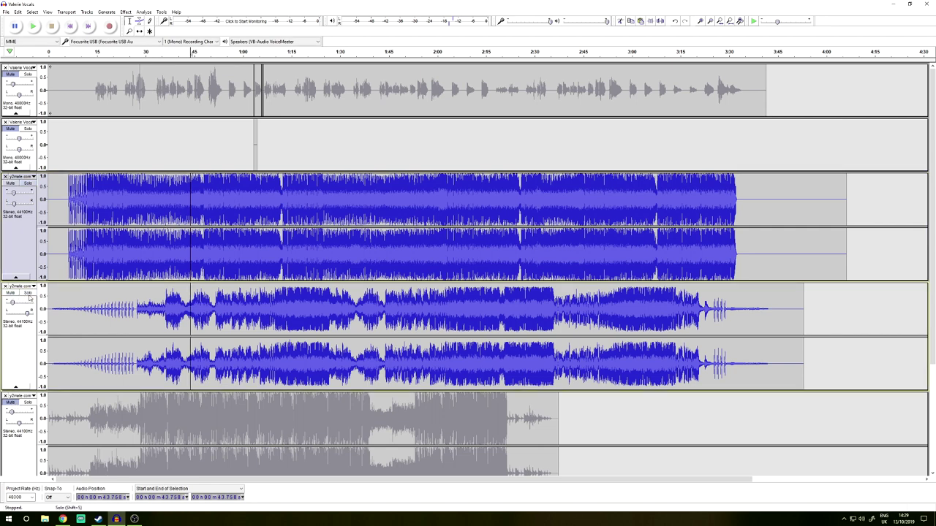
left_click(29, 294)
left_click(29, 294)
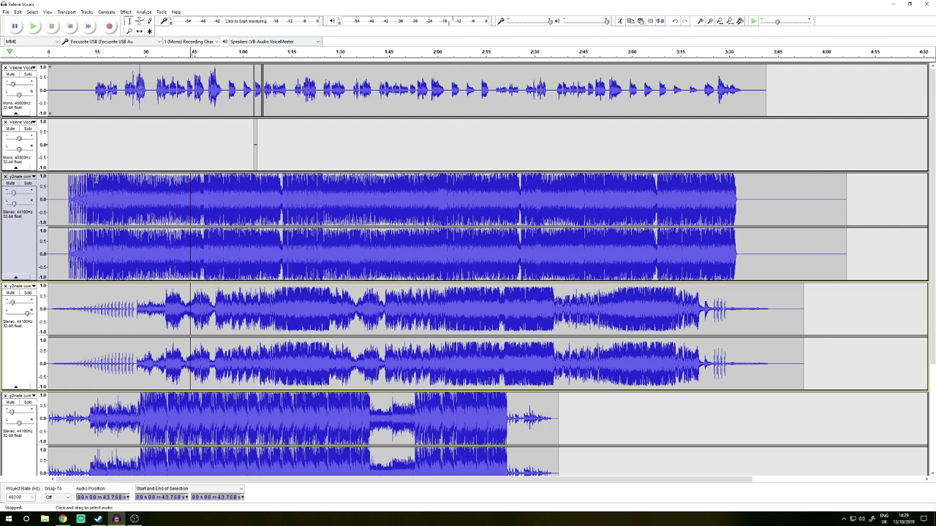
Step: Turn down the first stereo track's gain and the second's to -18 dB, then check the levels
left_click(14, 194)
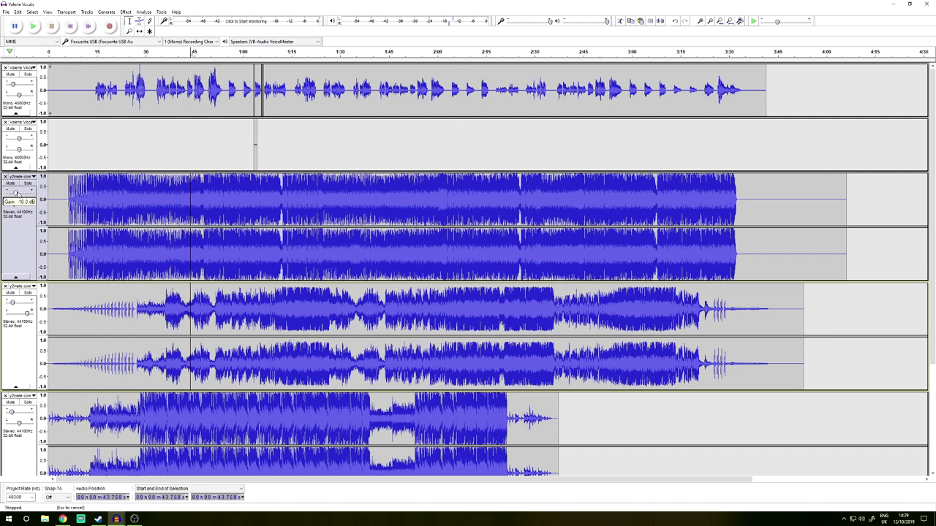
left_click(12, 303)
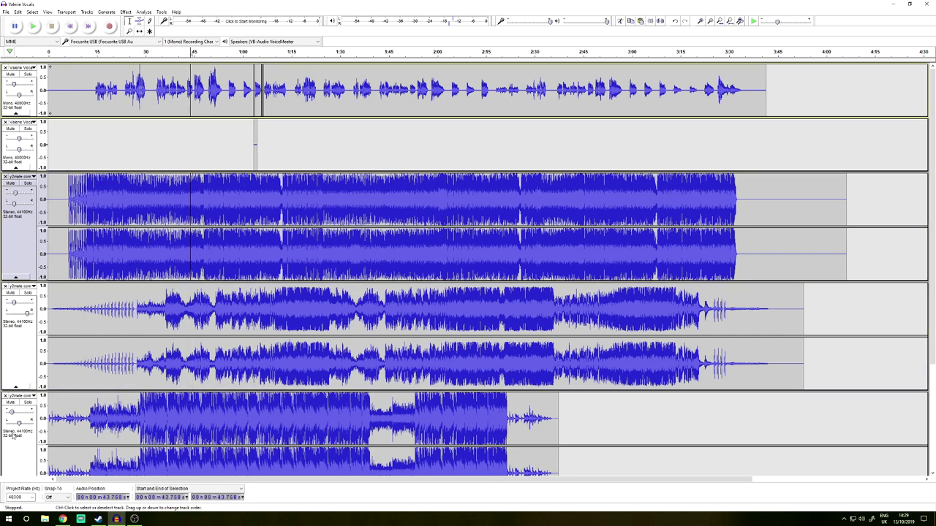
left_click(12, 411)
scroll(228, 287, "down", 1)
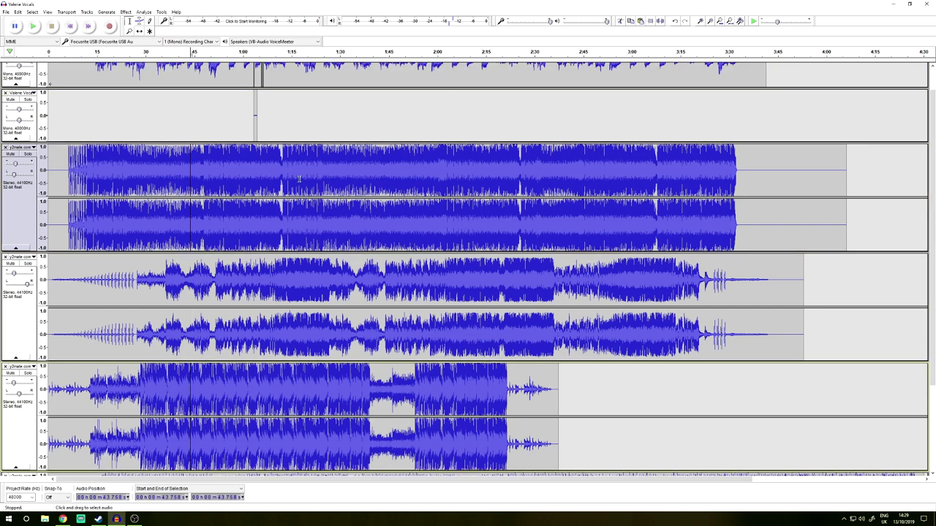
scroll(286, 155, "up", 1)
key("space")
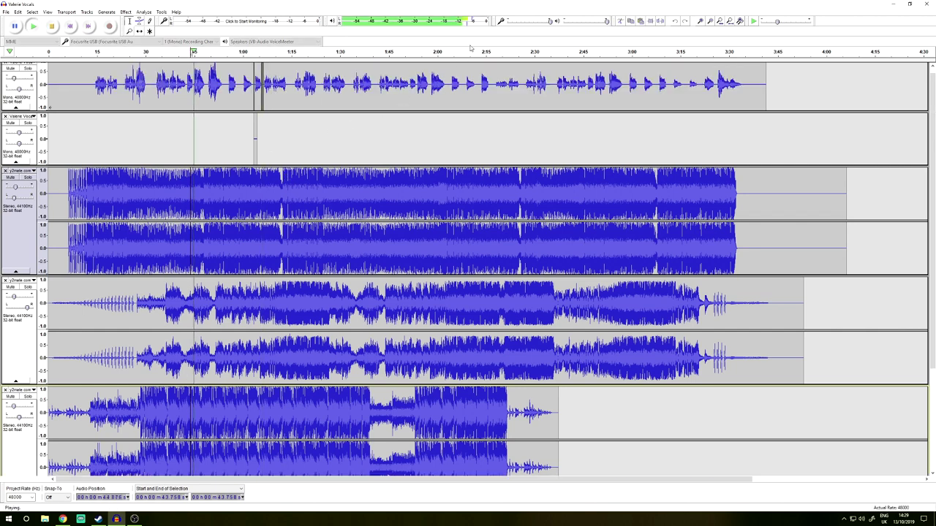
key("space")
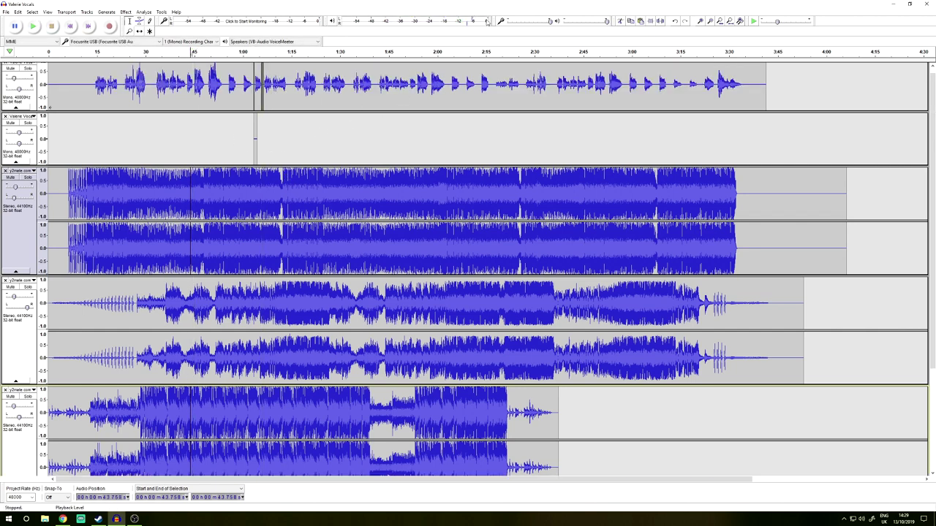